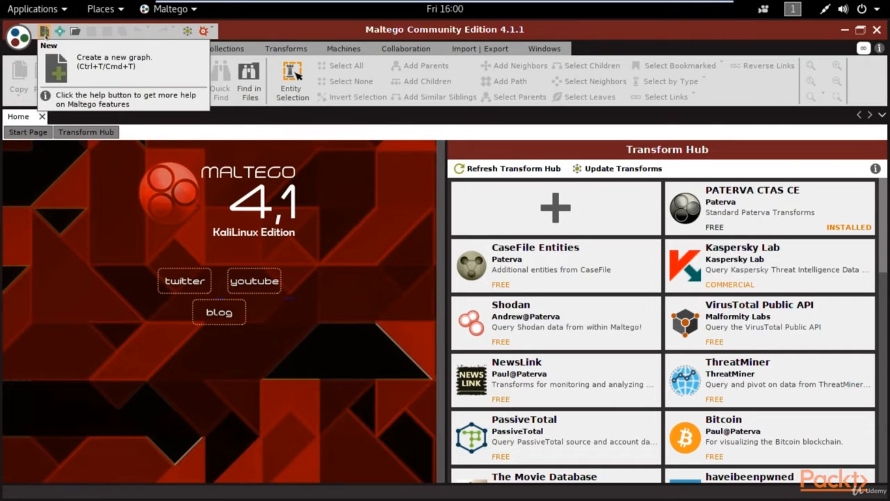
Step: Create a new graph and place a Website entity from the recently used palette entities on it
{"action": "left_click", "coordinate": [44, 32]}
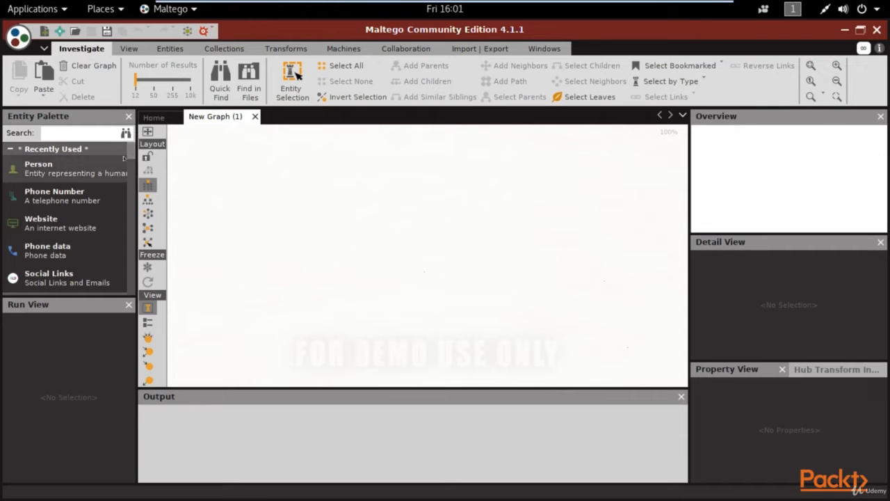
{"action": "scroll", "coordinate": [130, 187], "scroll_direction": "down", "scroll_amount": 10}
{"action": "scroll", "coordinate": [130, 220], "scroll_direction": "down", "scroll_amount": 10}
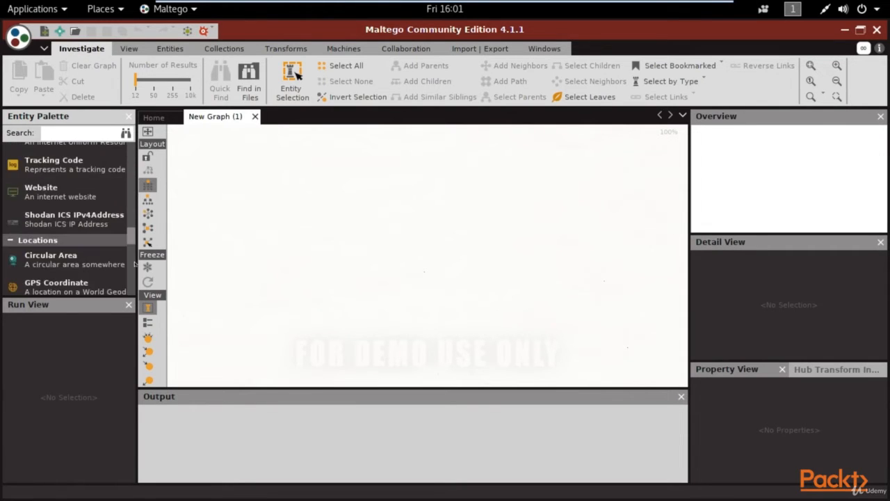
{"action": "left_click_drag", "start_coordinate": [137, 274], "coordinate": [124, 208]}
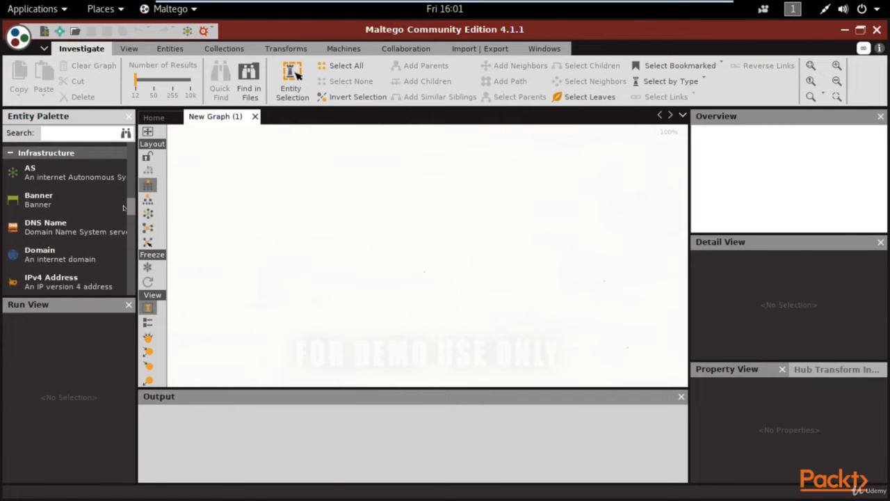
{"action": "scroll", "coordinate": [124, 208], "scroll_direction": "down", "scroll_amount": 5}
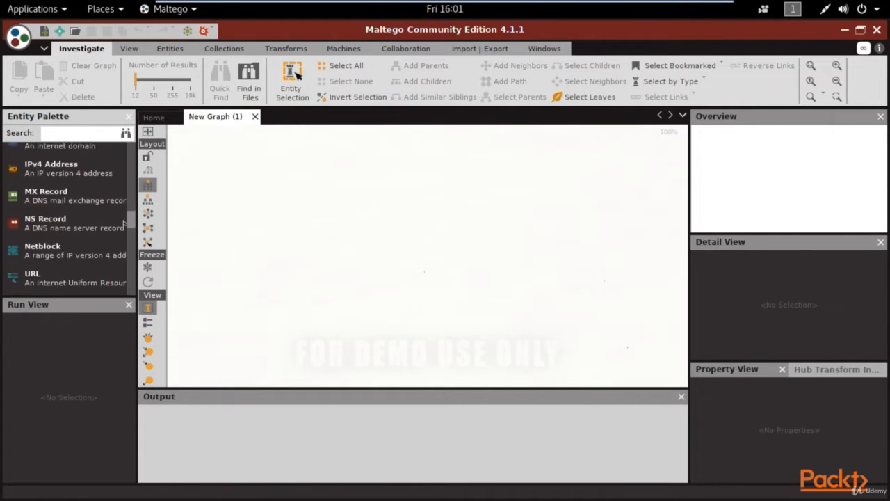
{"action": "scroll", "coordinate": [124, 203], "scroll_direction": "up", "scroll_amount": 6}
{"action": "scroll", "coordinate": [125, 202], "scroll_direction": "up", "scroll_amount": 4}
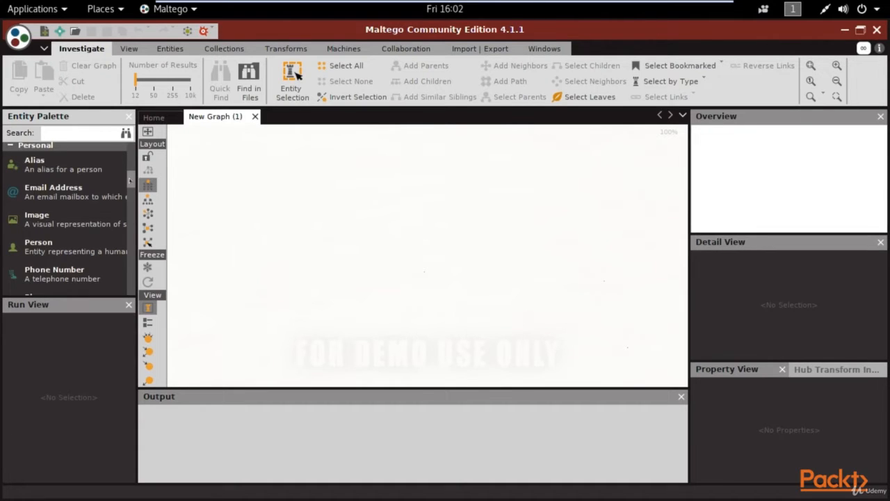
{"action": "scroll", "coordinate": [129, 181], "scroll_direction": "down", "scroll_amount": 3}
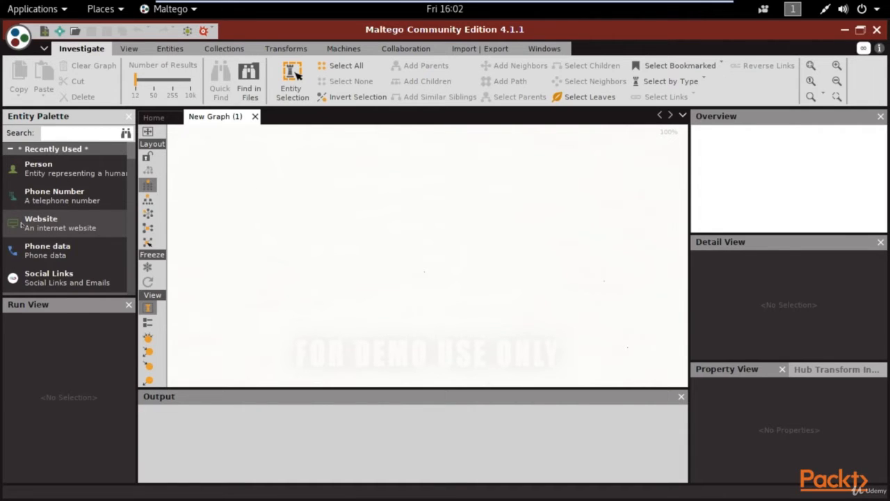
{"action": "left_click_drag", "start_coordinate": [21, 224], "coordinate": [358, 240]}
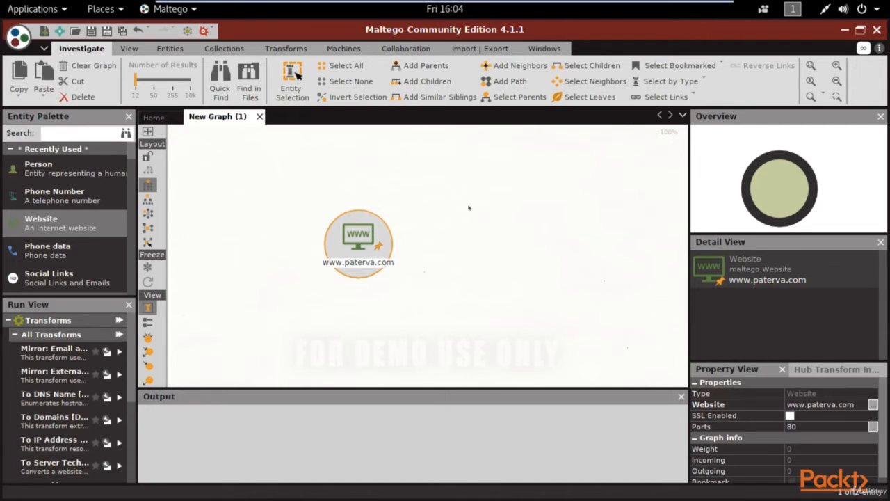
{"action": "mouse_move", "coordinate": [354, 253]}
{"action": "right_click", "coordinate": [362, 245]}
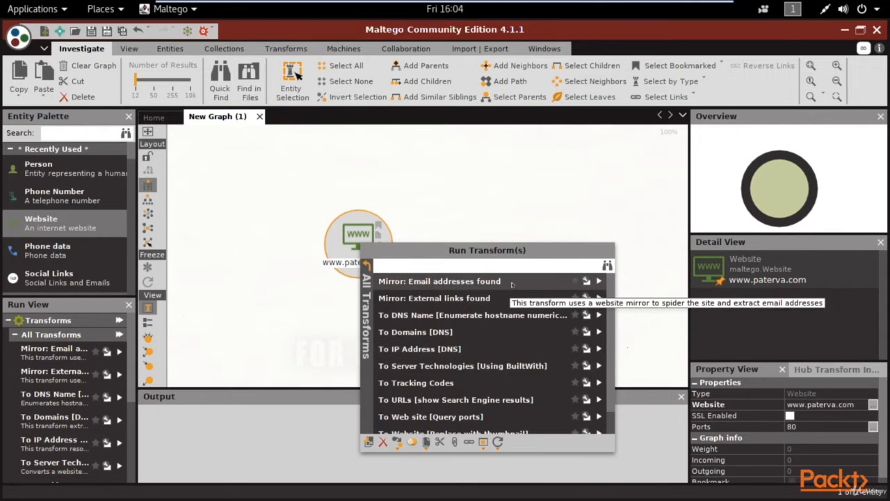
{"action": "left_click", "coordinate": [600, 282]}
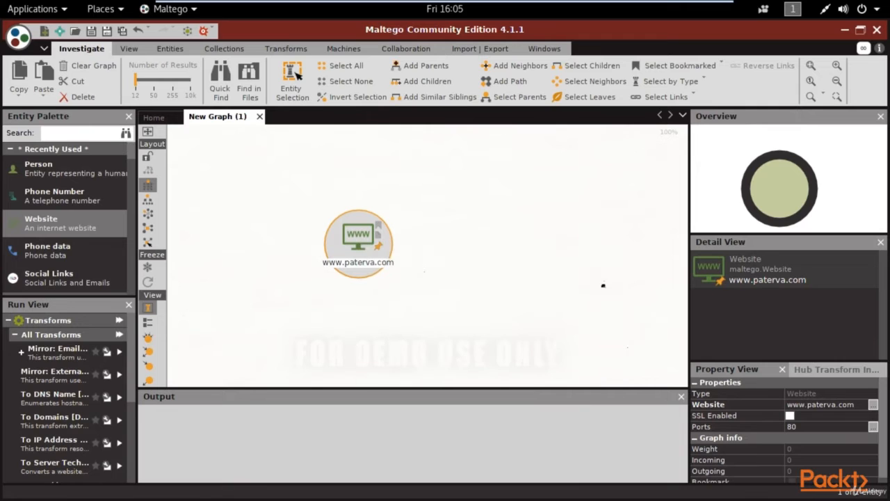
{"action": "left_click_drag", "start_coordinate": [382, 246], "coordinate": [459, 185]}
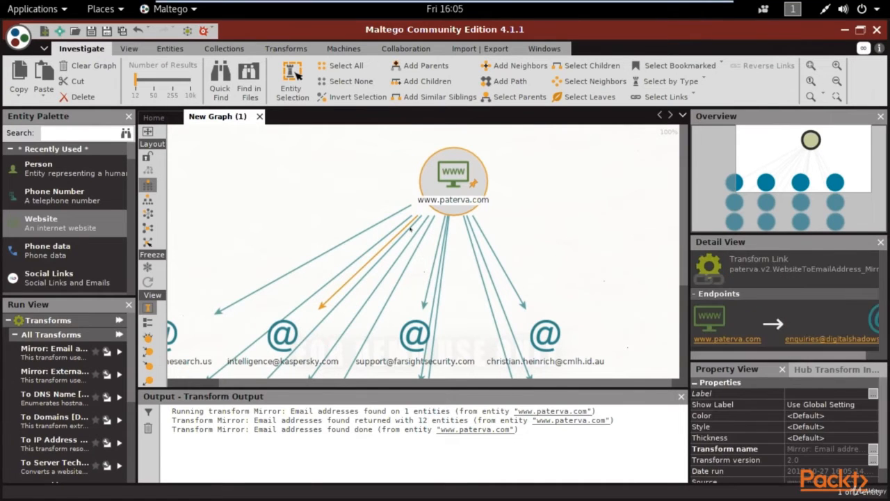
Step: Run the "Verify email address exists [SMTP]" transform on the first email address entity in the graph's upper row
{"action": "scroll", "coordinate": [477, 198], "scroll_direction": "down", "scroll_amount": 3}
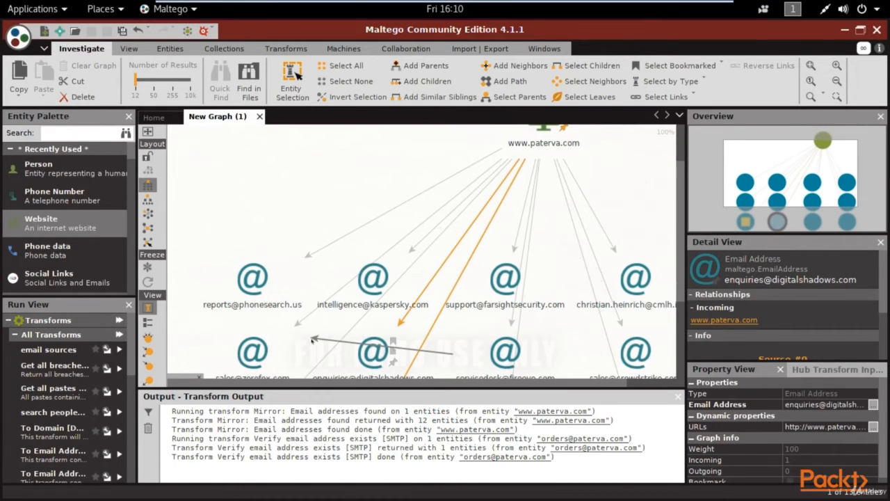
{"action": "left_click_drag", "start_coordinate": [314, 338], "coordinate": [251, 300]}
{"action": "left_click", "coordinate": [252, 300]}
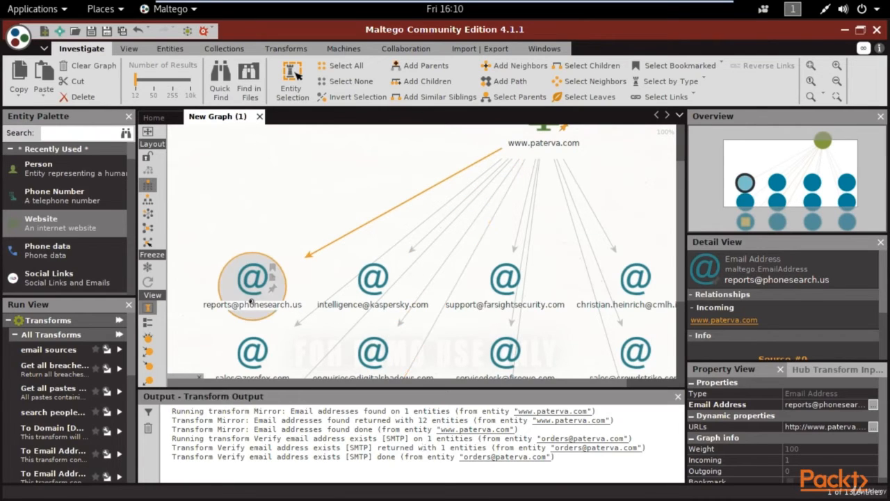
{"action": "right_click", "coordinate": [252, 300]}
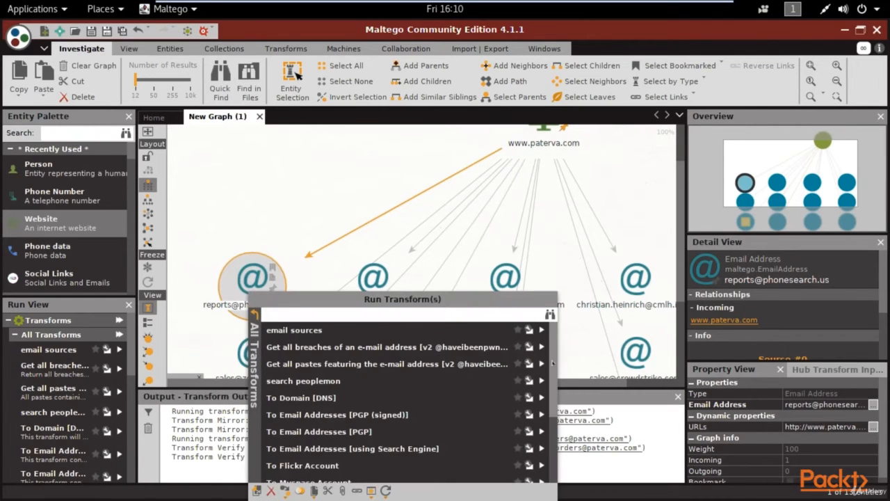
{"action": "scroll", "coordinate": [555, 458], "scroll_direction": "down", "scroll_amount": 3}
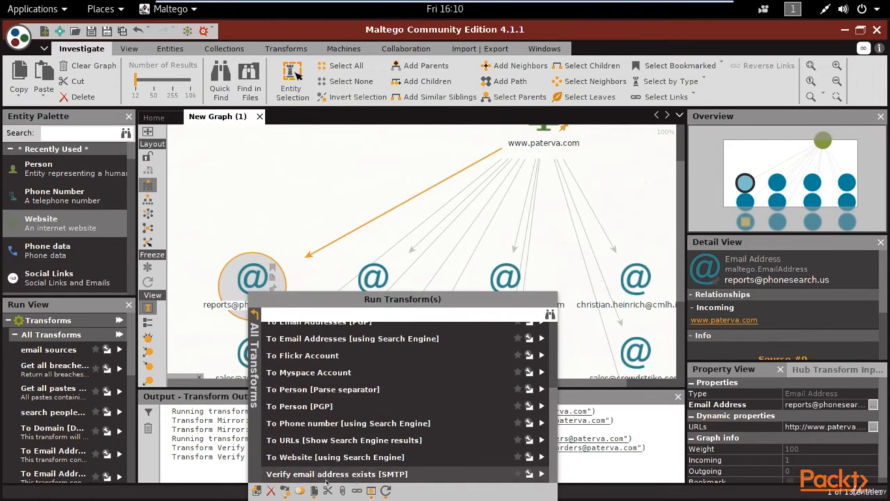
{"action": "left_click", "coordinate": [527, 474]}
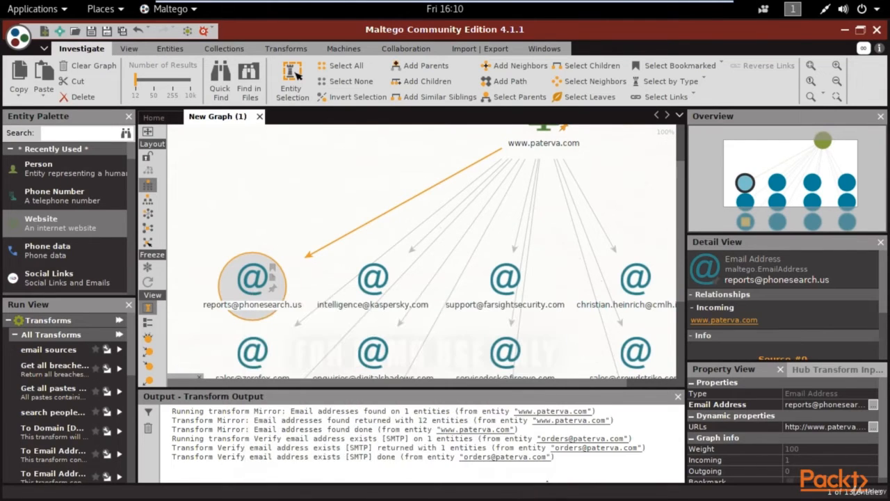
{"action": "left_click", "coordinate": [457, 237]}
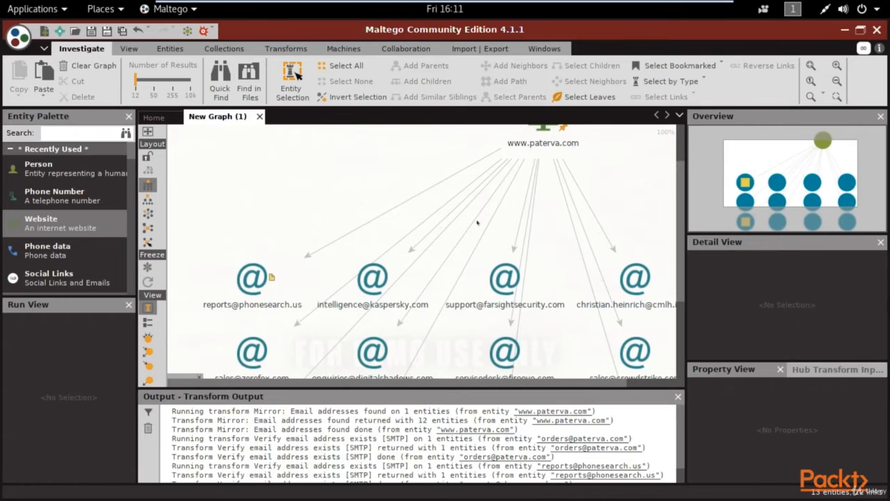
Step: Run the "email sources" transform on the Kaspersky email address entity
{"action": "mouse_move", "coordinate": [403, 225]}
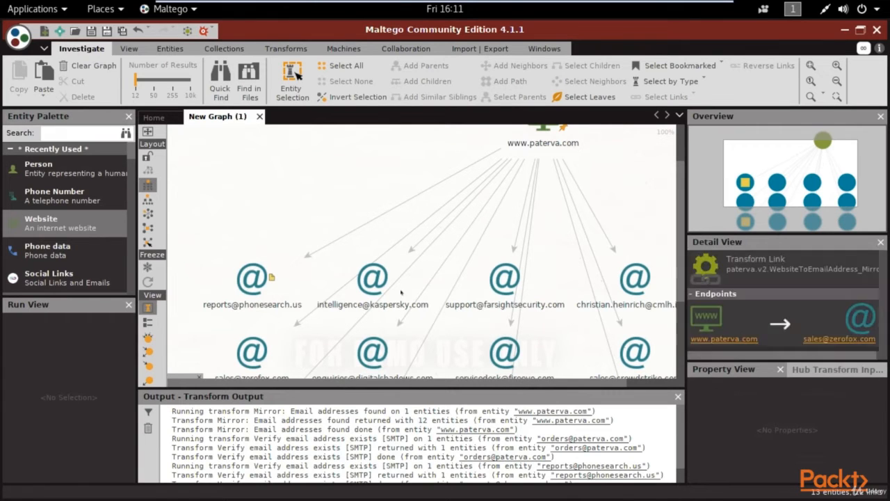
{"action": "left_click", "coordinate": [373, 287]}
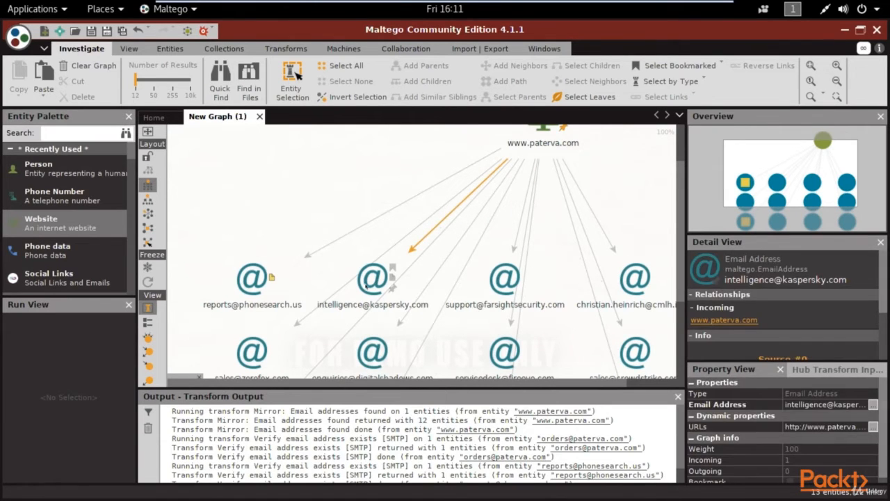
{"action": "right_click", "coordinate": [367, 286]}
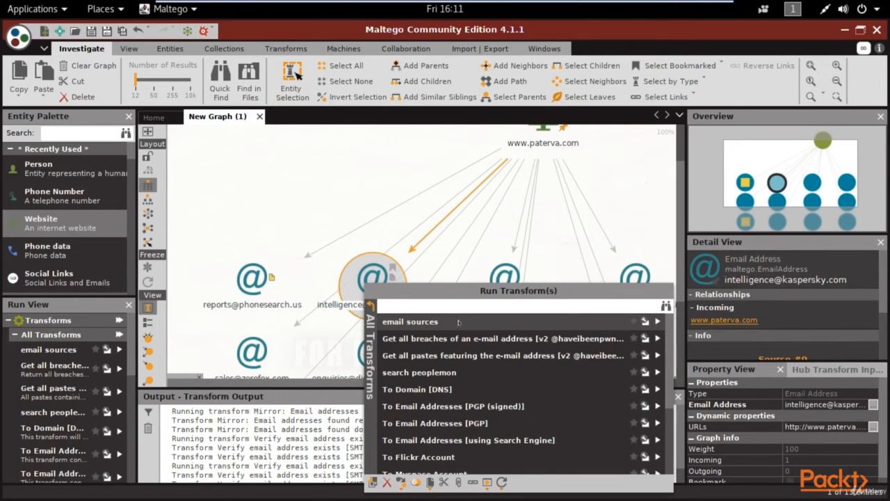
{"action": "left_click", "coordinate": [656, 321]}
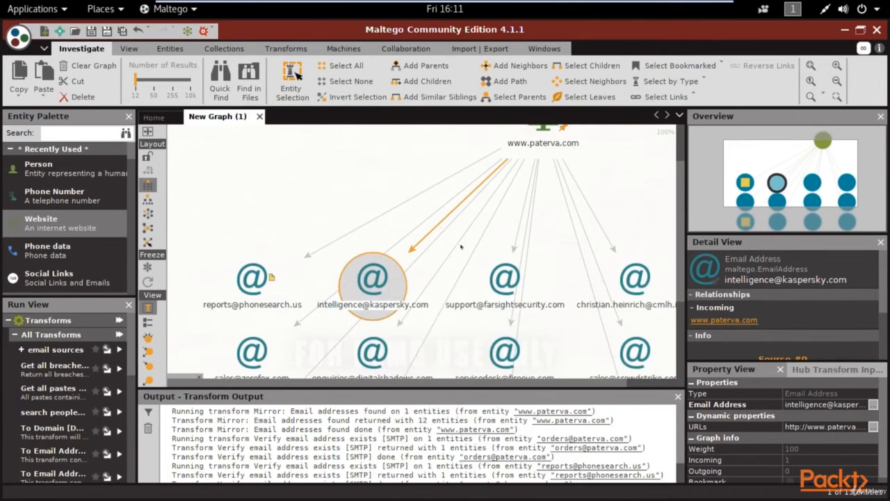
Step: Run the "To Phone number [using Search Engine]" transform on the first email address entity in the graph's upper row
{"action": "right_click", "coordinate": [369, 234]}
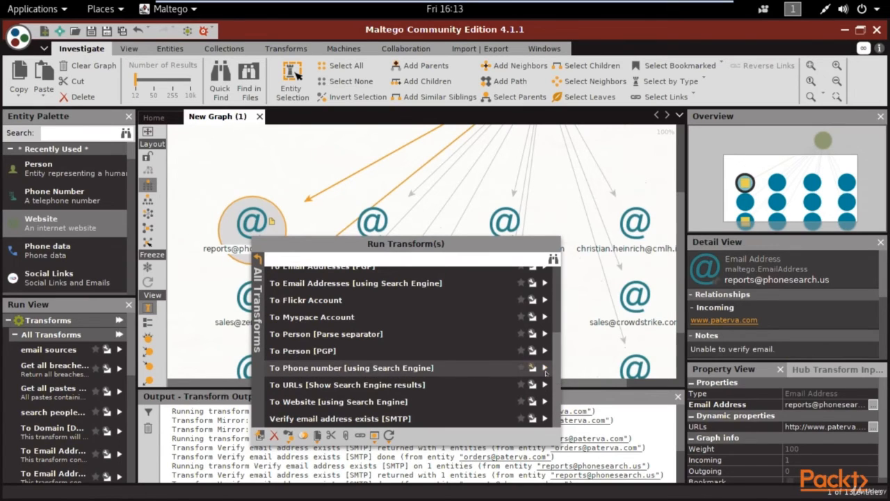
{"action": "left_click", "coordinate": [546, 368]}
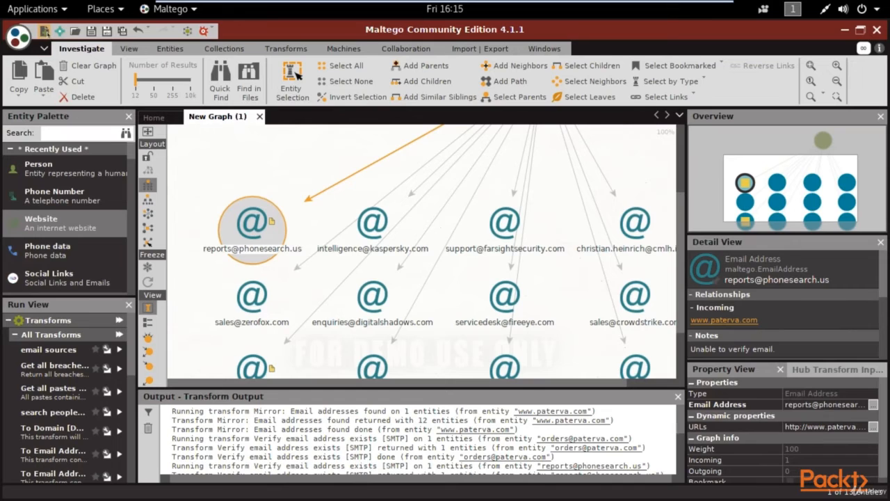
Step: Create a second graph and place a Phone Number entity on it to examine the entity's available transforms
{"action": "left_click", "coordinate": [44, 31]}
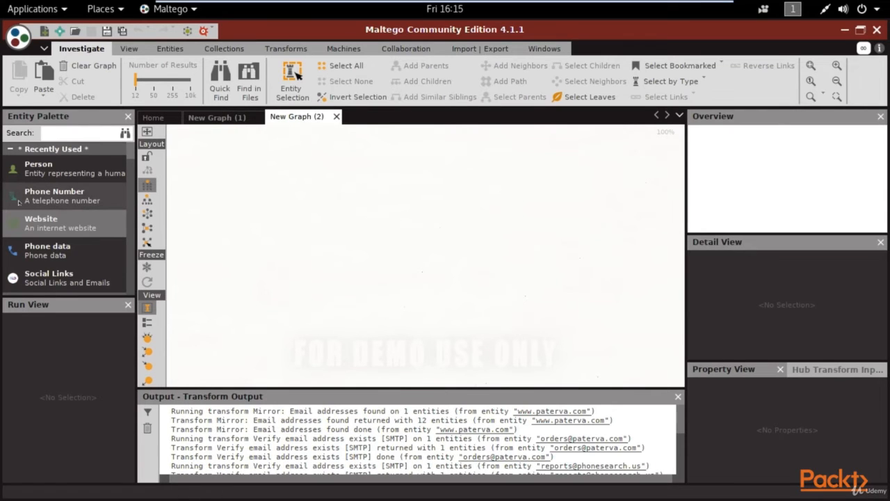
{"action": "left_click_drag", "start_coordinate": [19, 202], "coordinate": [262, 206]}
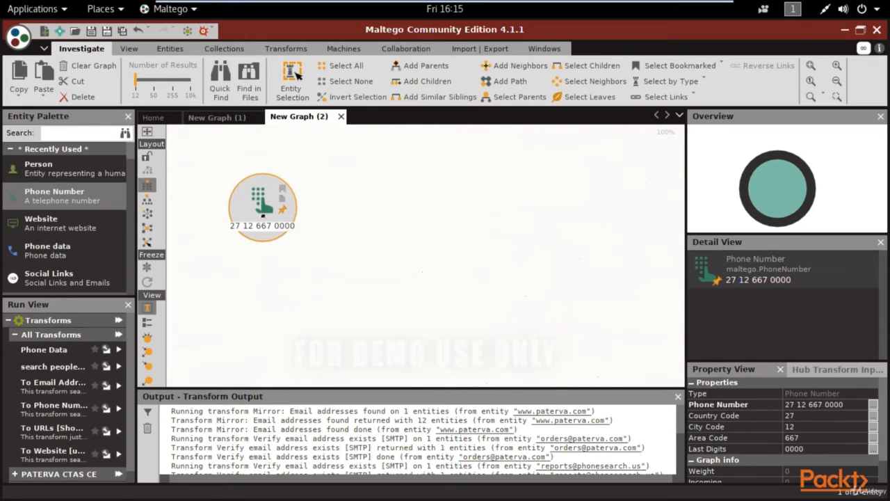
{"action": "right_click", "coordinate": [263, 212]}
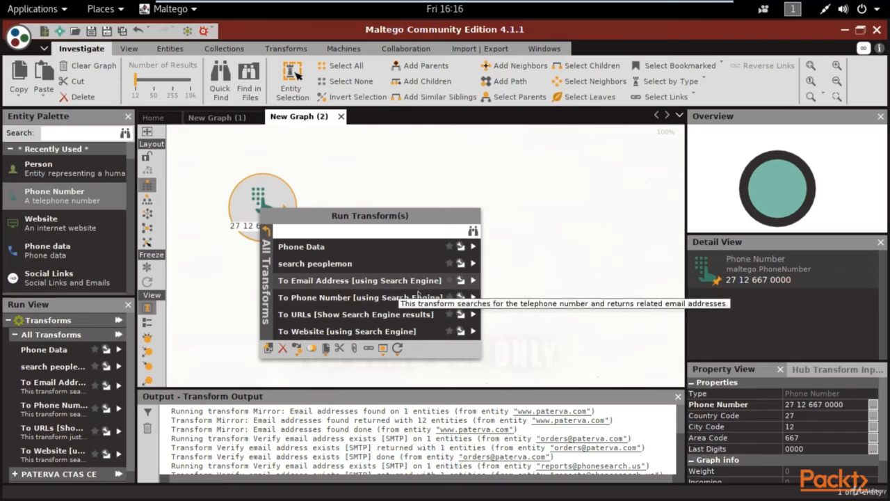
{"action": "left_click", "coordinate": [265, 252]}
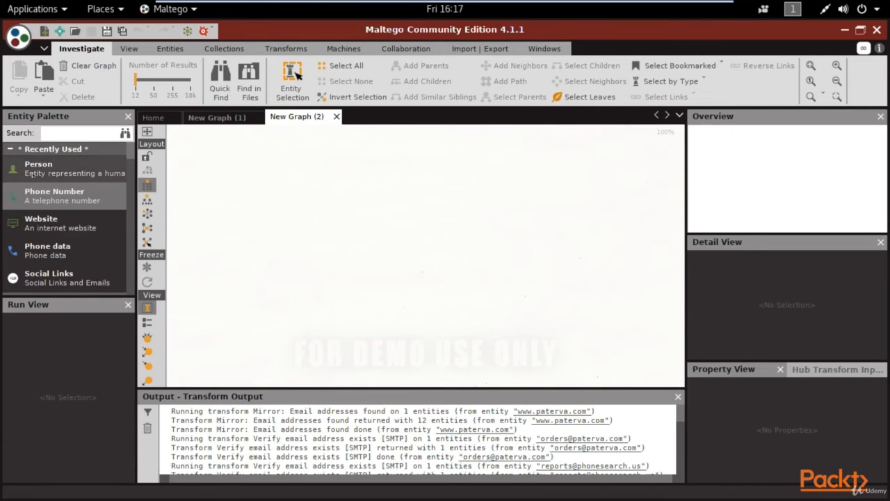
Step: Place a Person entity on the second graph and bring up the transforms available for it
{"action": "left_click_drag", "start_coordinate": [29, 170], "coordinate": [295, 212]}
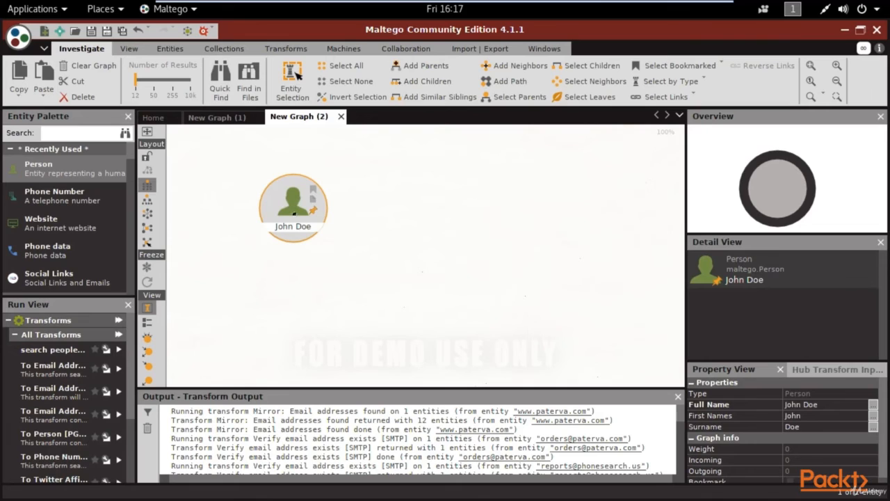
{"action": "right_click", "coordinate": [289, 214]}
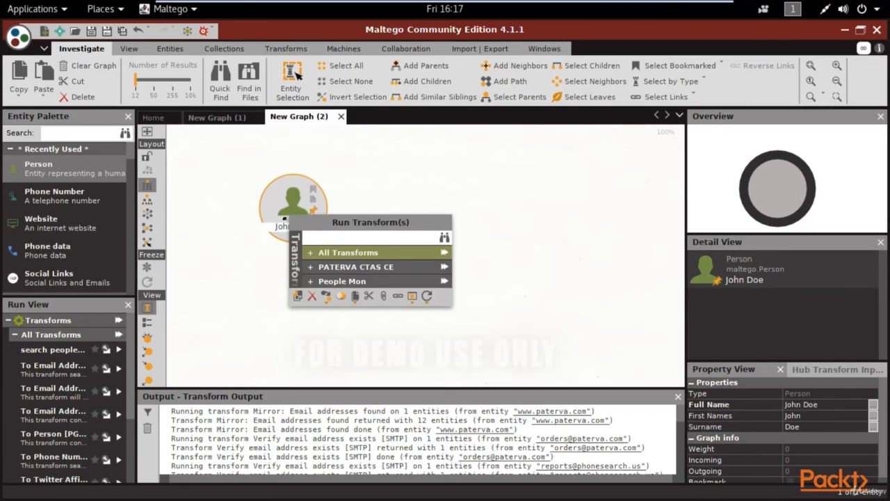